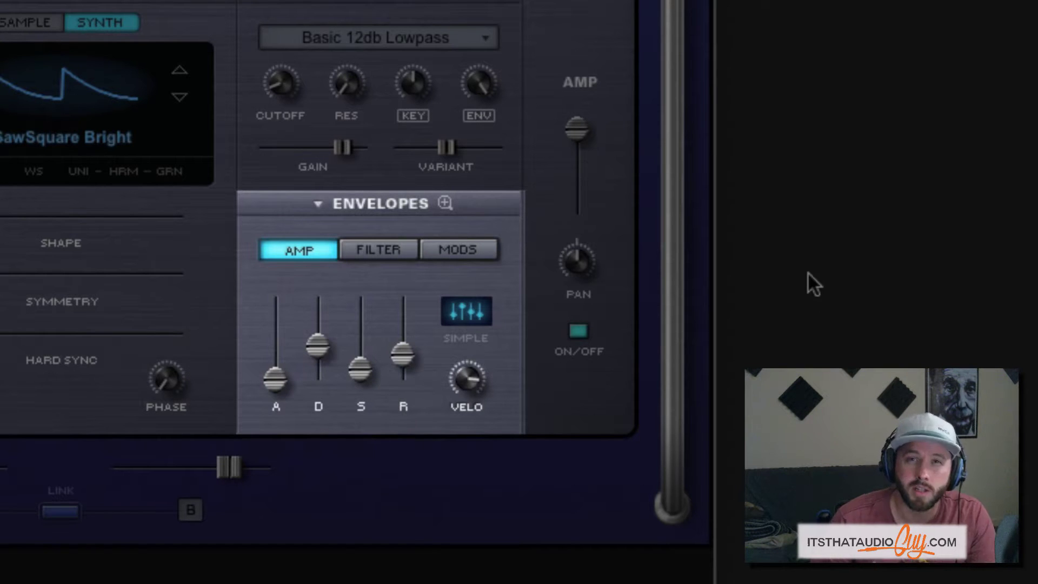
Raise the attack and decay of the amp envelope, attack to roughly mid-range and decay slightly above it
left_click(445, 202)
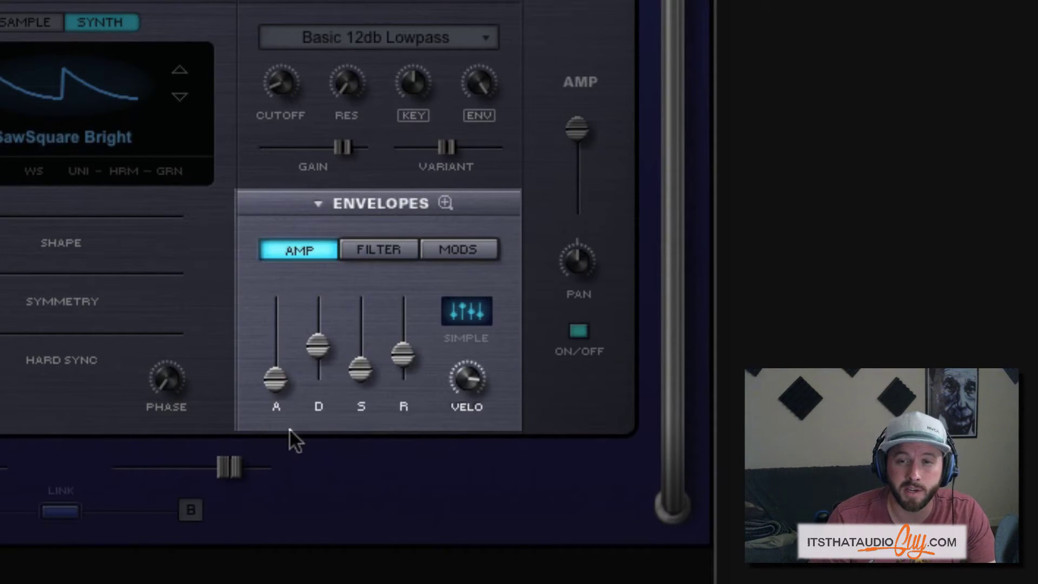
left_click_drag(276, 385, 275, 343)
left_click(463, 203)
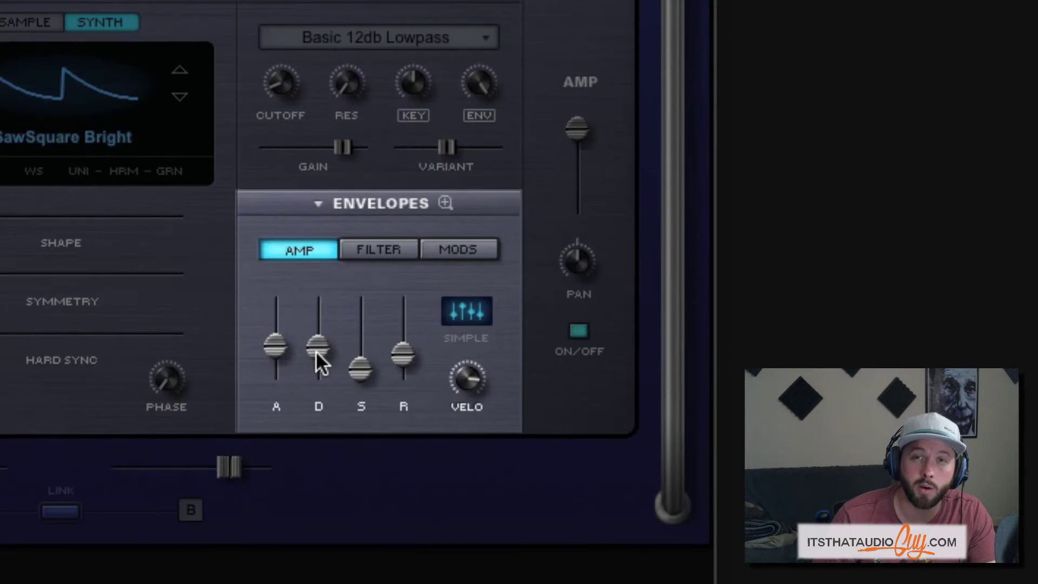
left_click_drag(316, 351, 318, 331)
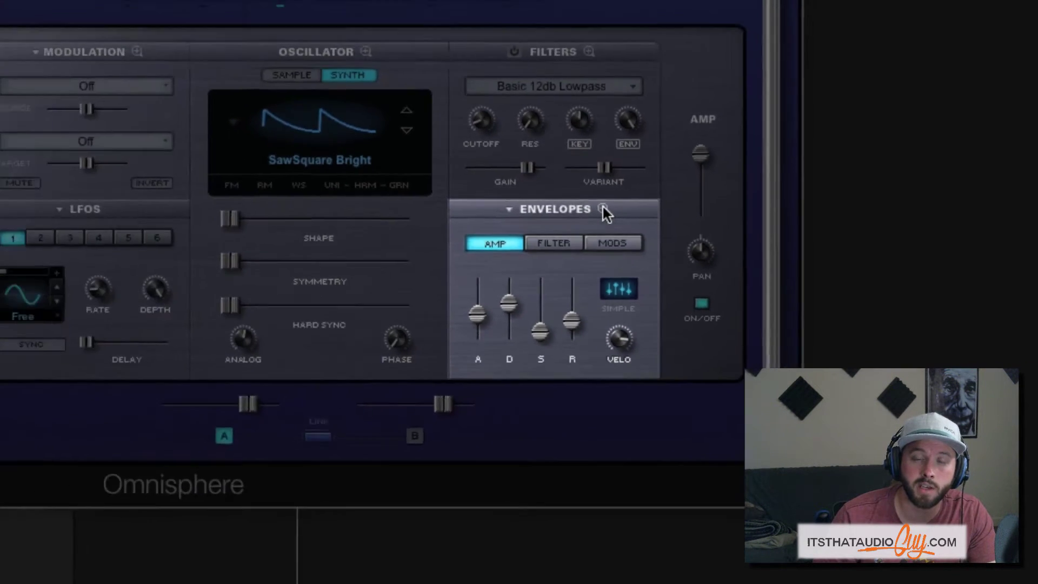
left_click(444, 201)
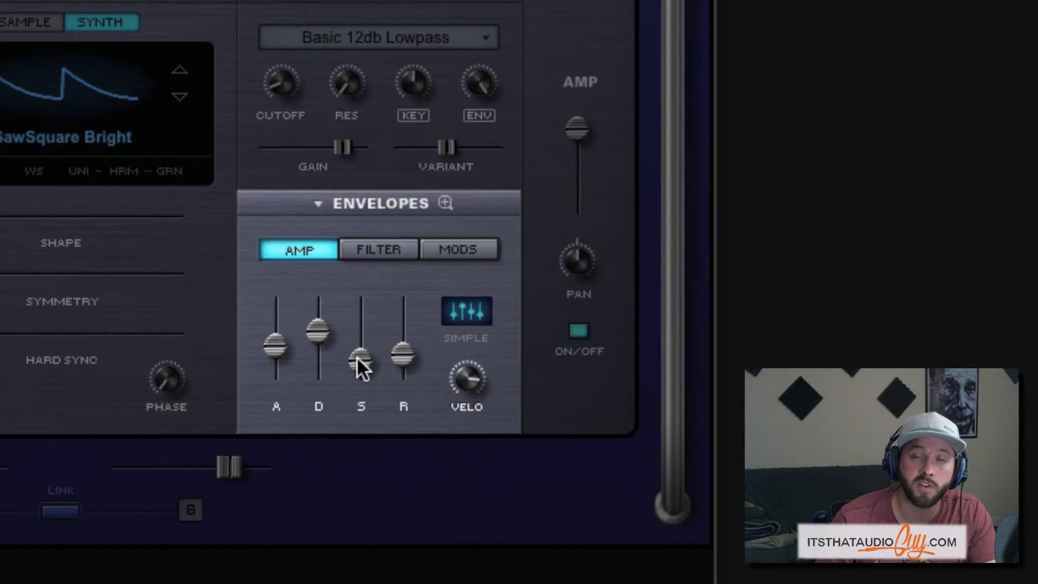
Raise the amp envelope's sustain well above mid-range and lengthen its release slightly
left_click_drag(357, 358, 357, 327)
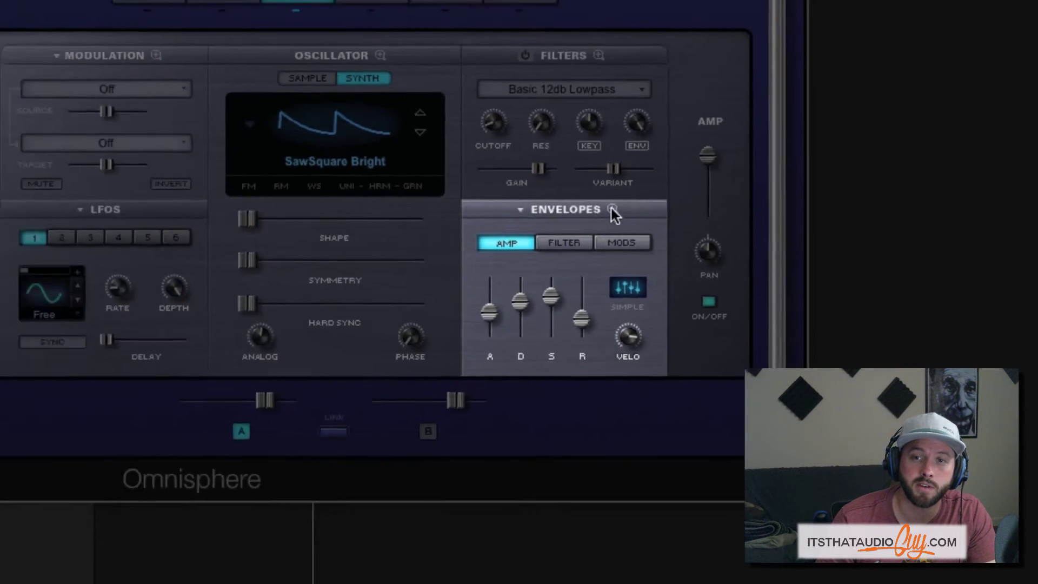
left_click(445, 203)
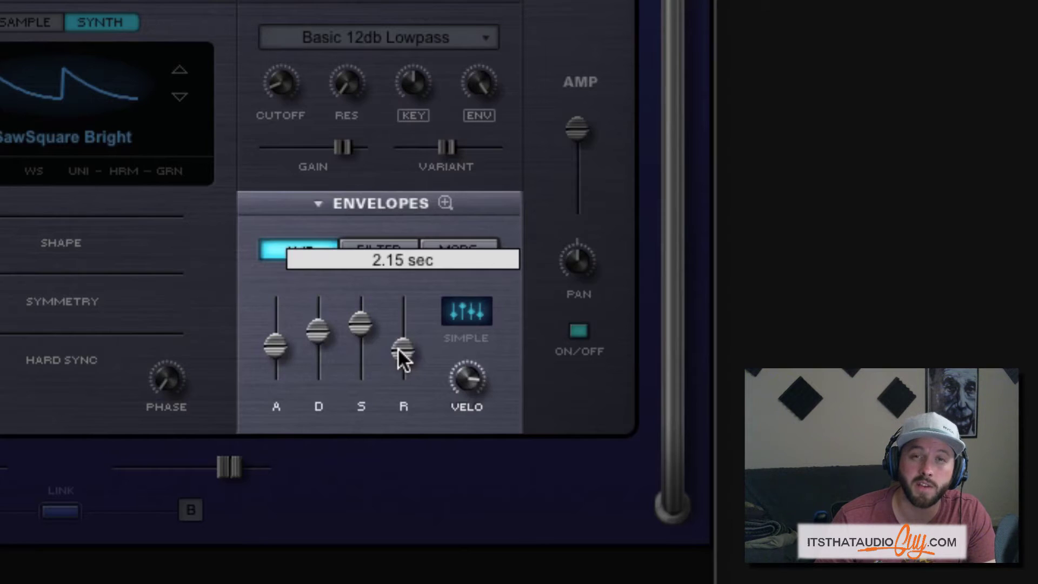
left_click_drag(398, 348, 399, 335)
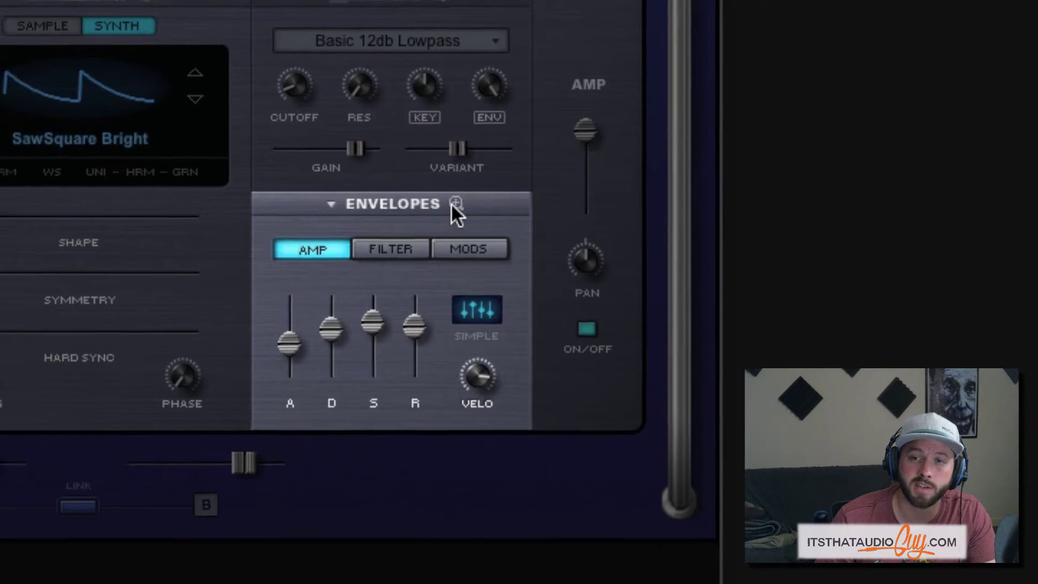
left_click(445, 204)
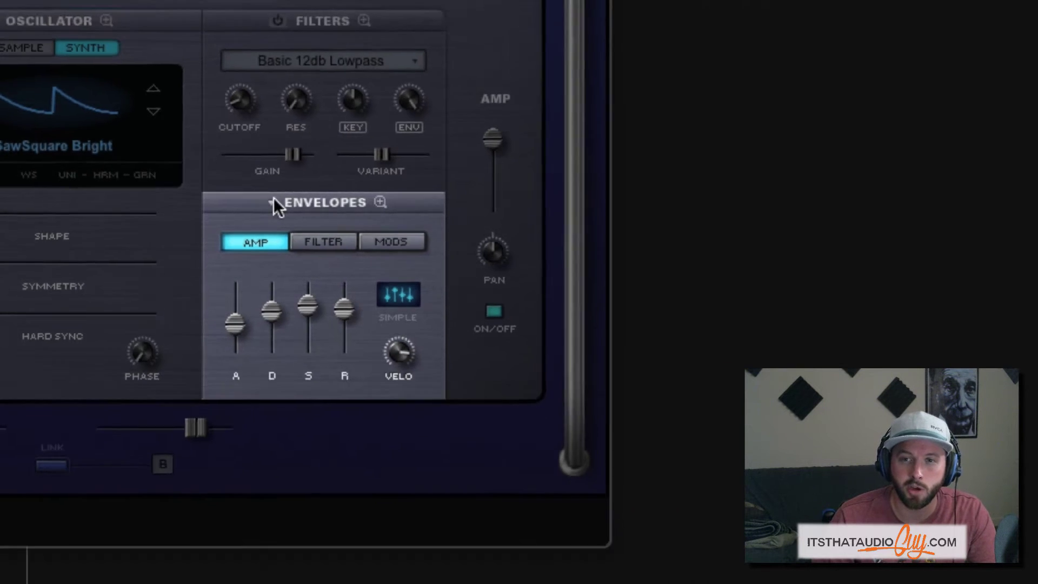
Try the complex envelope preset Bouncing Ball on the amp envelope, and restore the 00. Default ADSR preset
left_click(322, 204)
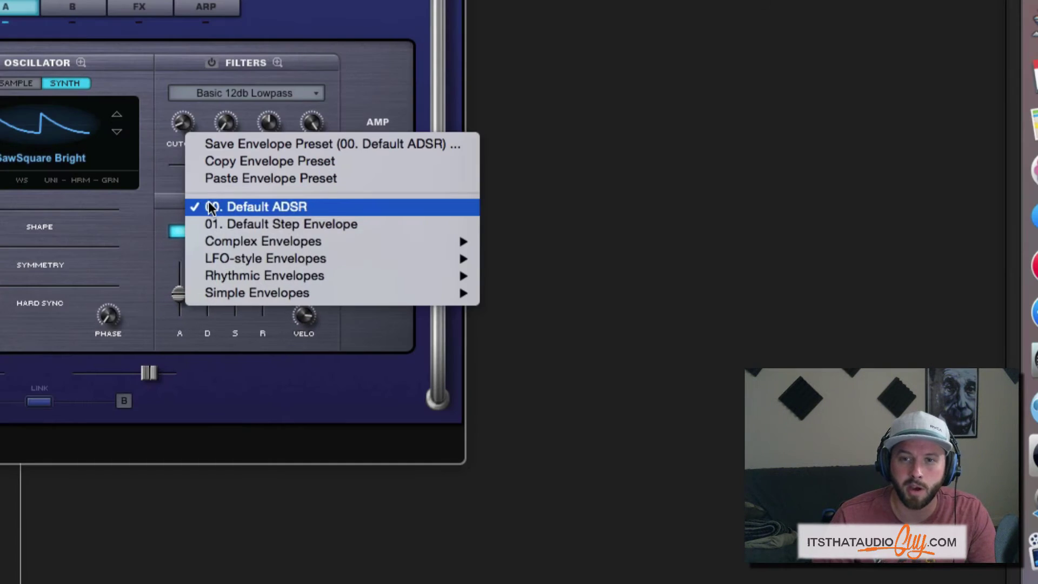
mouse_move(255, 242)
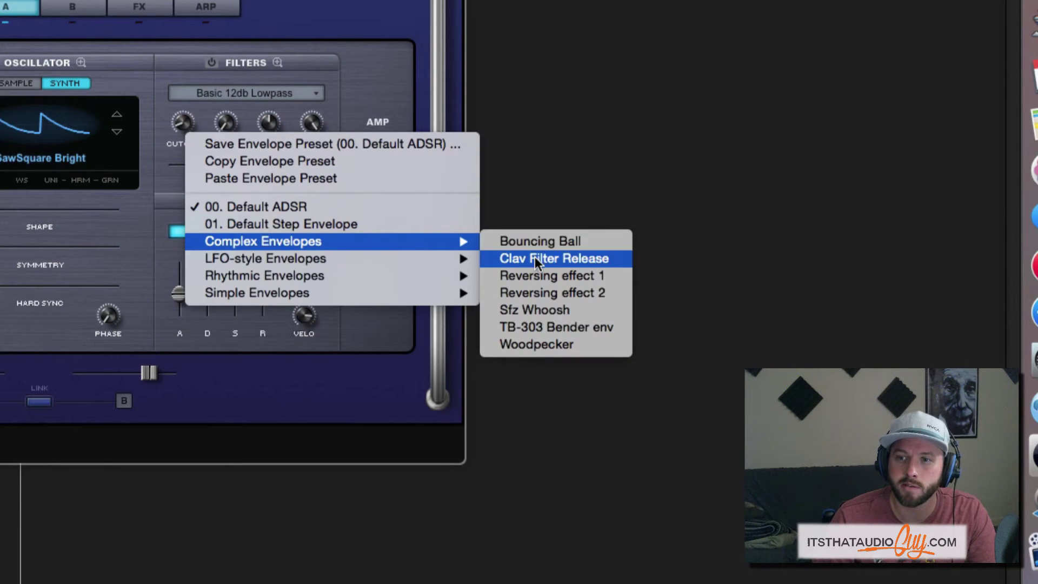
left_click(531, 238)
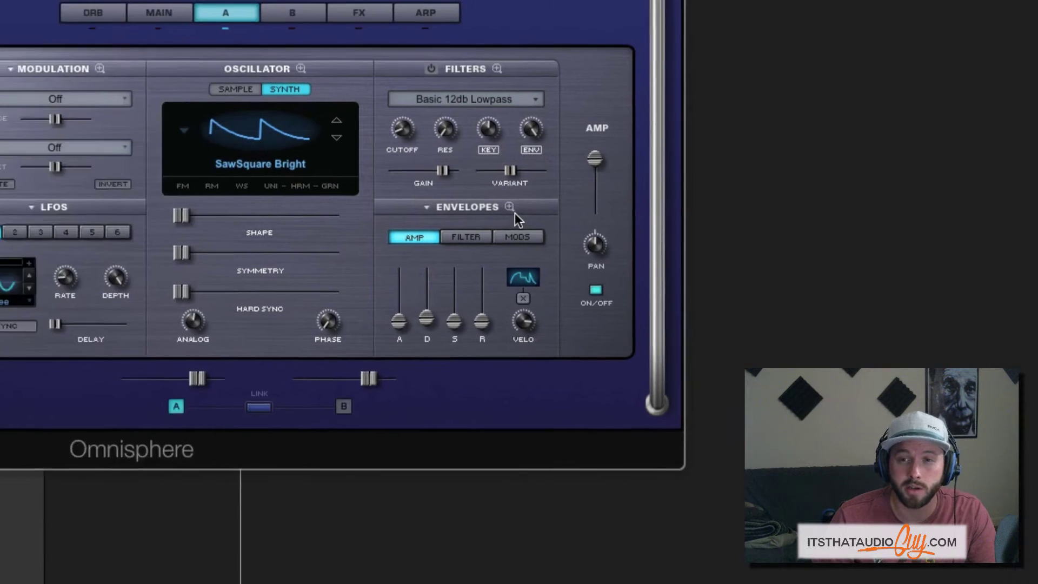
left_click(289, 200)
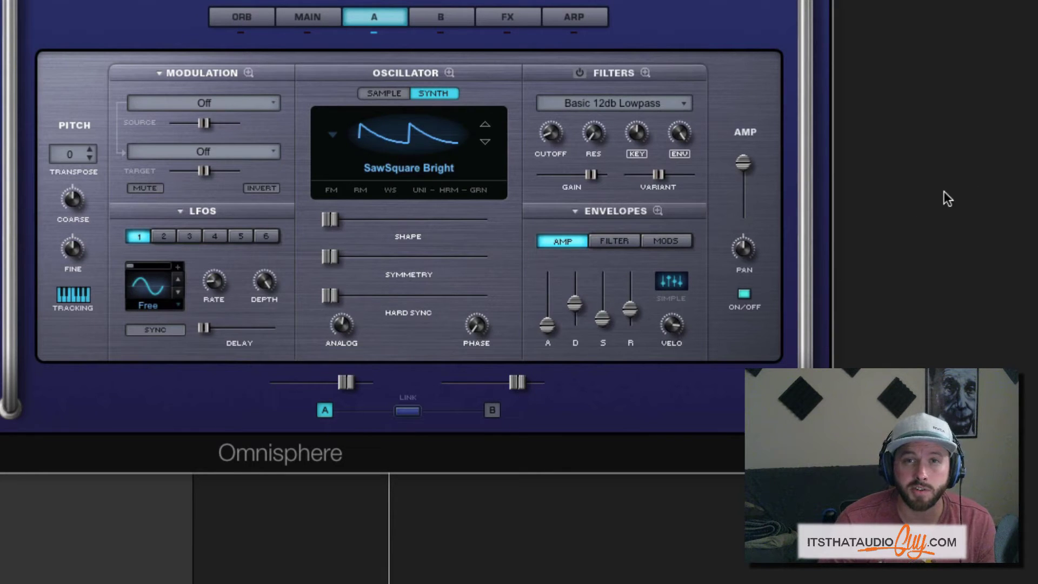
Open the enlarged amp envelope, add a point on the decay curve and move it to about 2.5 at mid height
left_click(658, 211)
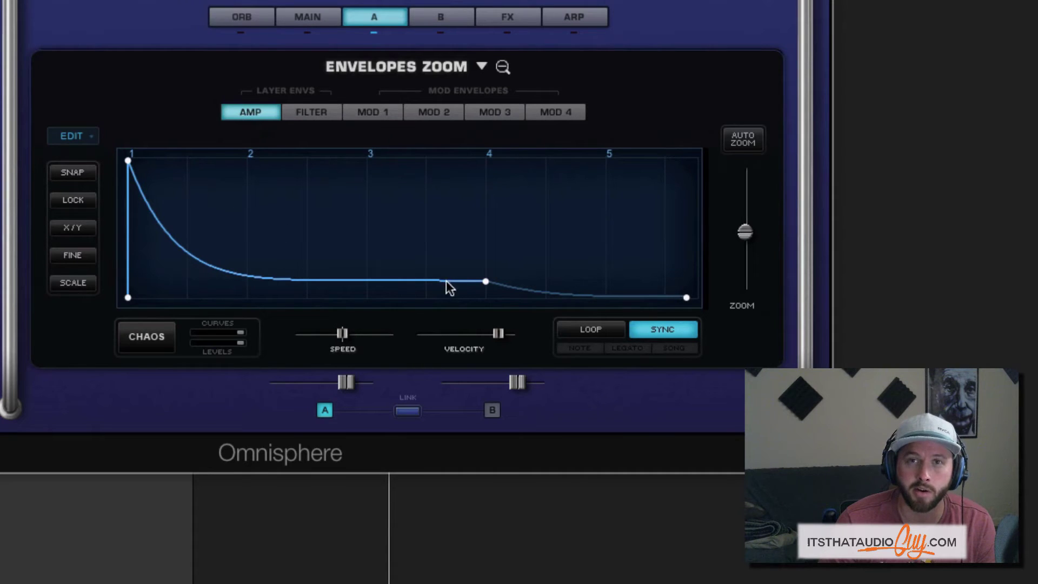
right_click(234, 276)
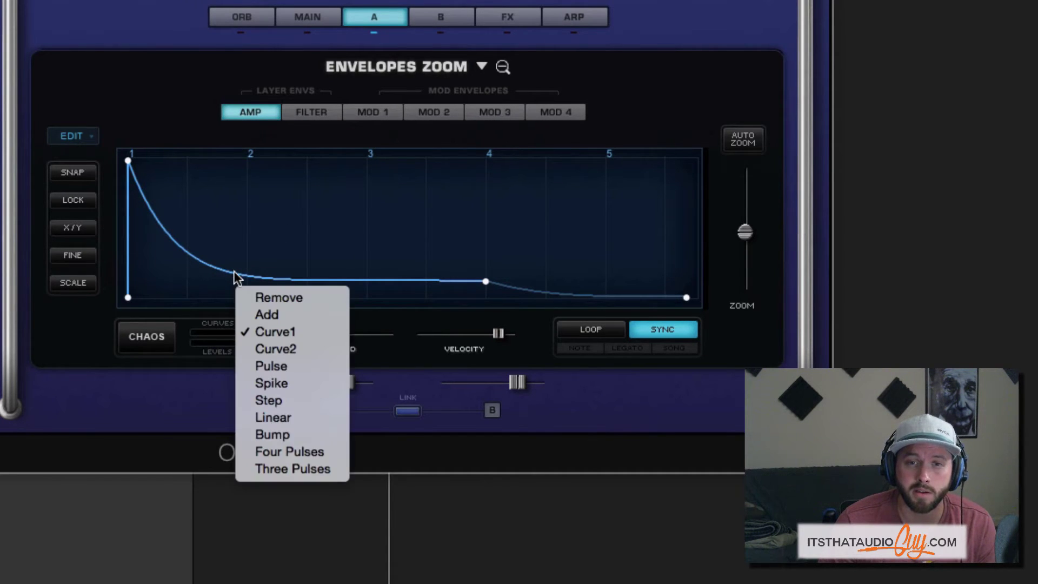
left_click(281, 313)
left_click_drag(234, 276, 305, 219)
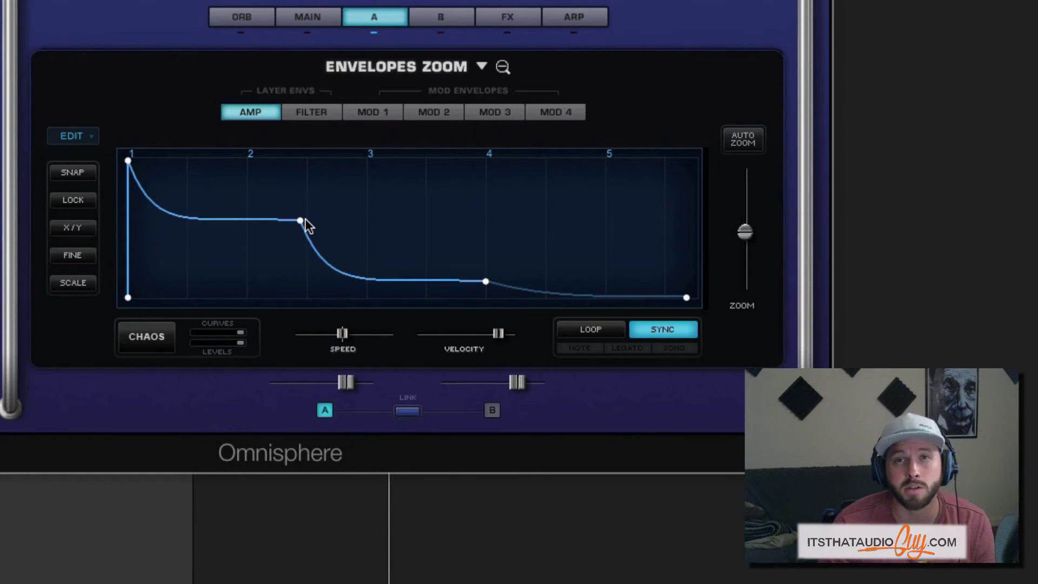
Change the segment after the added envelope point to Bump and move its end point to about 4
right_click(368, 289)
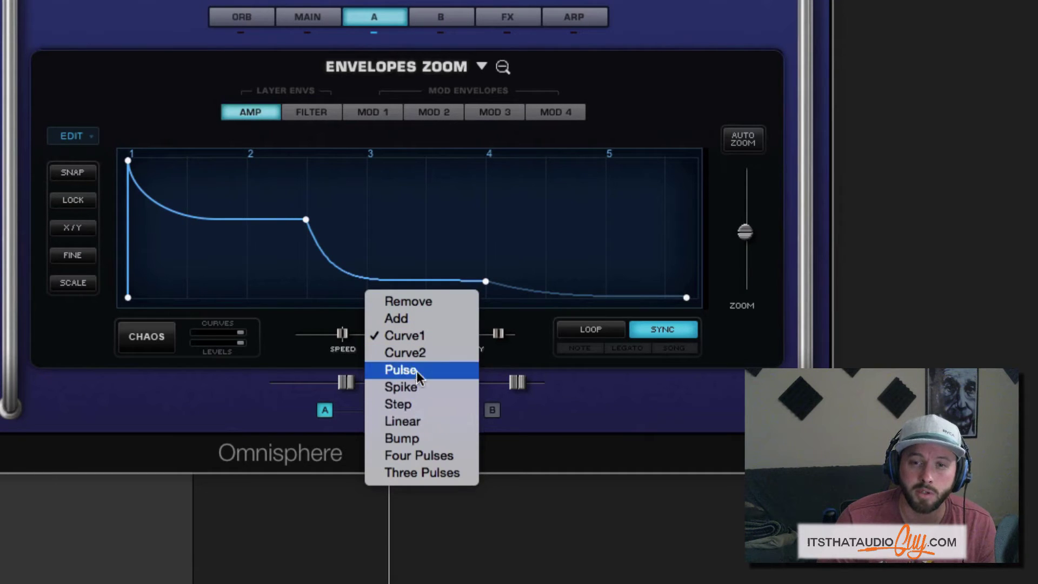
left_click(412, 437)
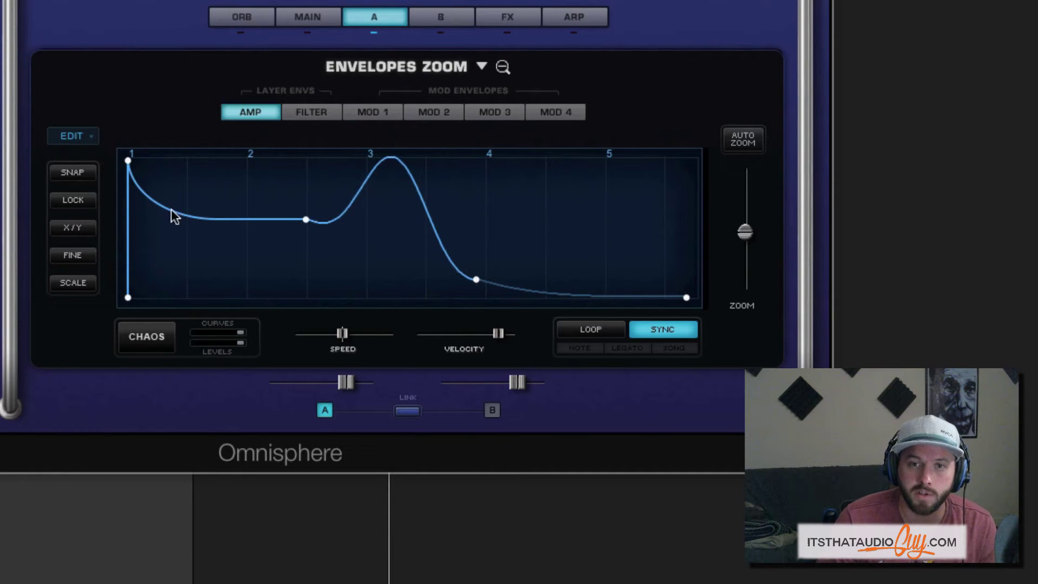
left_click_drag(479, 278, 487, 278)
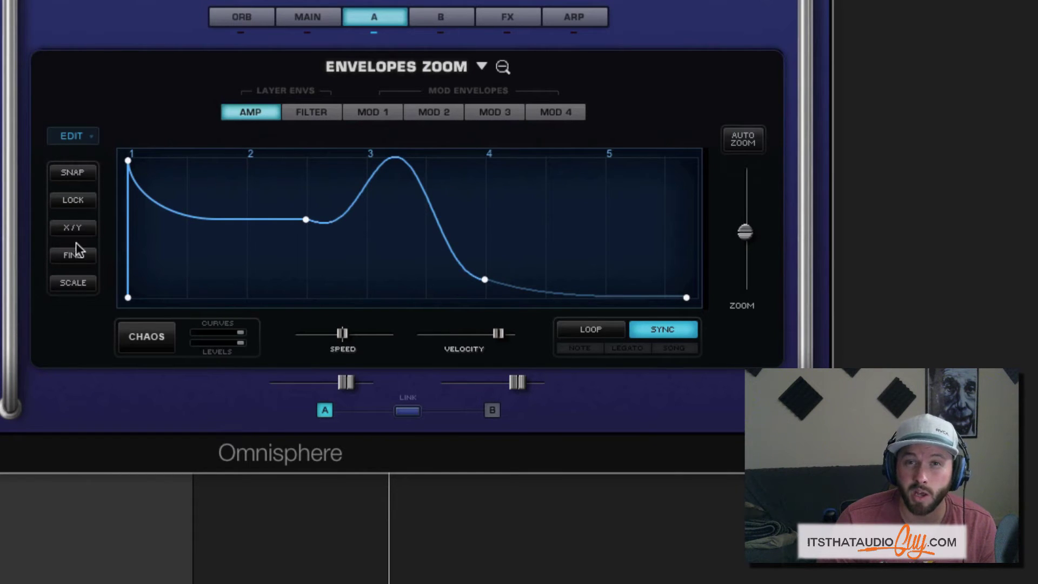
Try moving the middle envelope point along the timeline with Snap enabled and again with Lock enabled
left_click(78, 174)
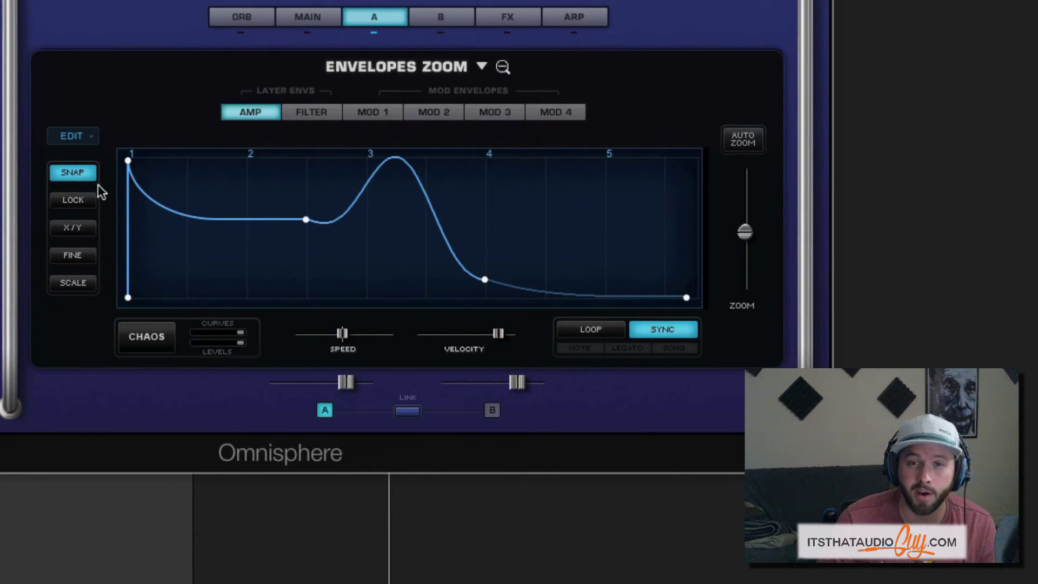
left_click_drag(305, 219, 270, 219)
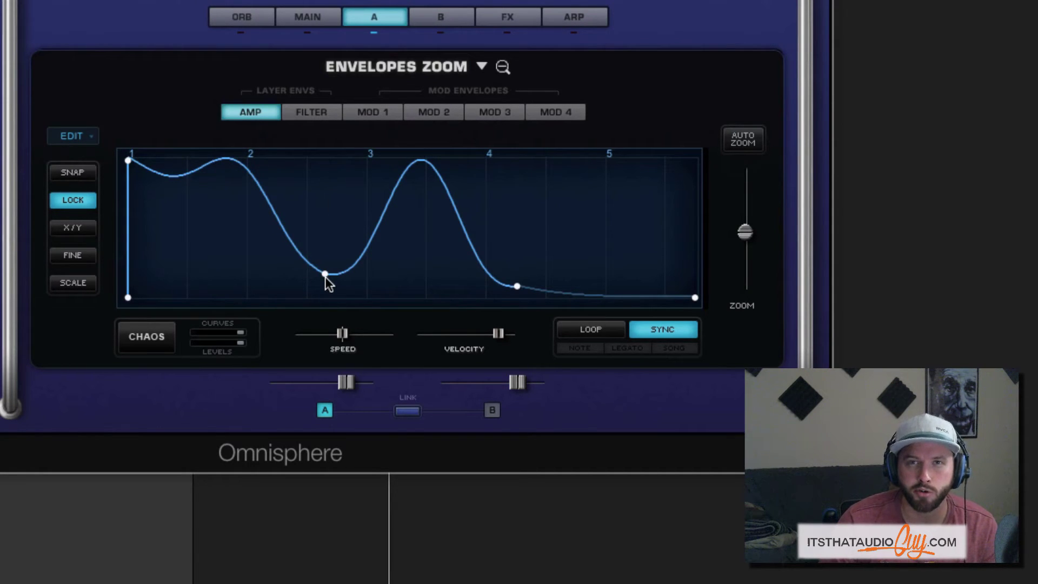
mouse_move(325, 276)
left_mouse_down()
mouse_move(400, 274)
mouse_move(344, 273)
left_mouse_up()
Try the X/Y, Fine and Scale editing modes, and stretch the envelope by moving its middle point to about 3 in Scale mode
left_click(76, 229)
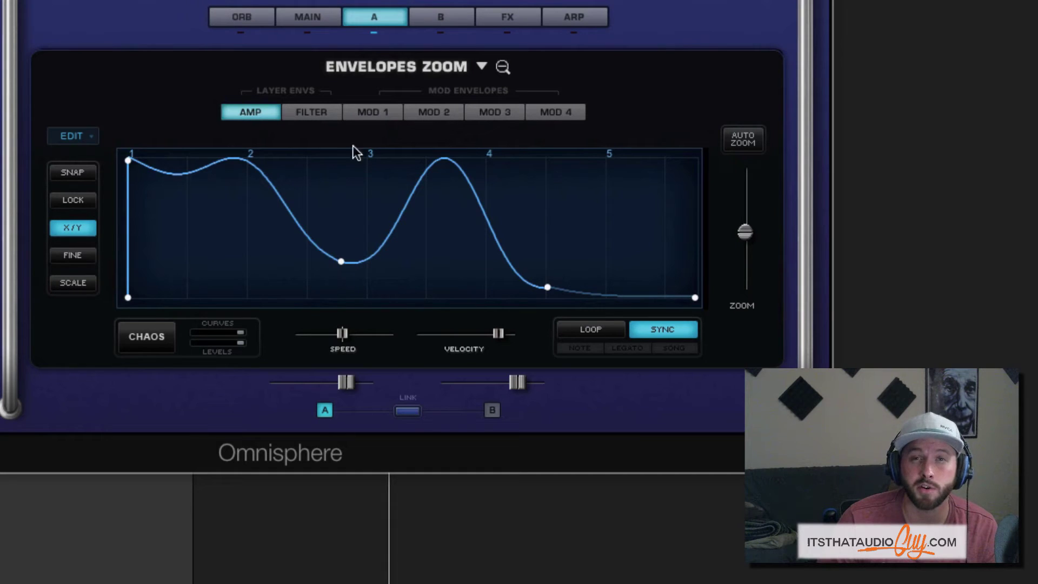
left_click(72, 254)
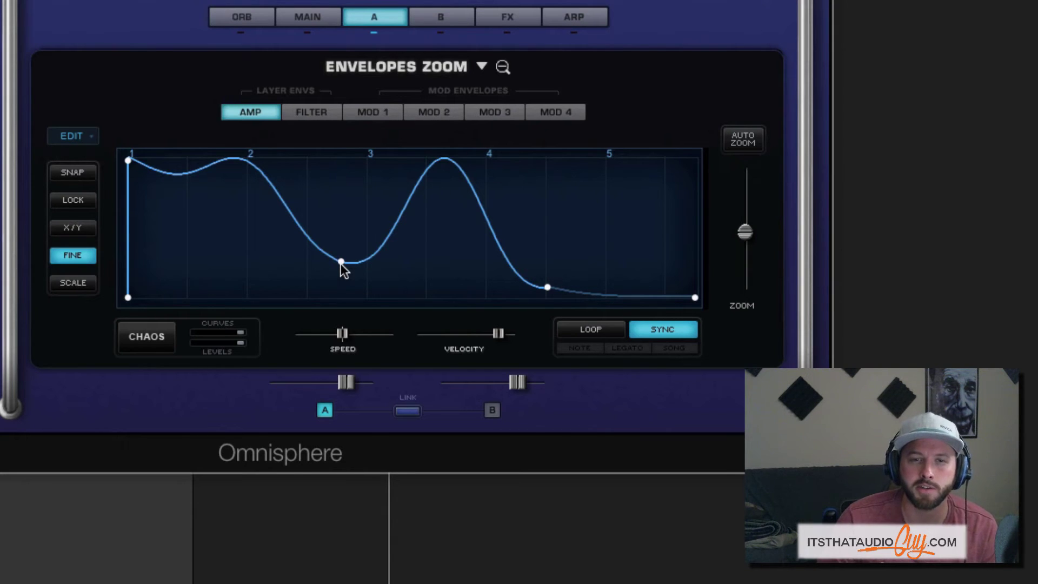
left_click(72, 255)
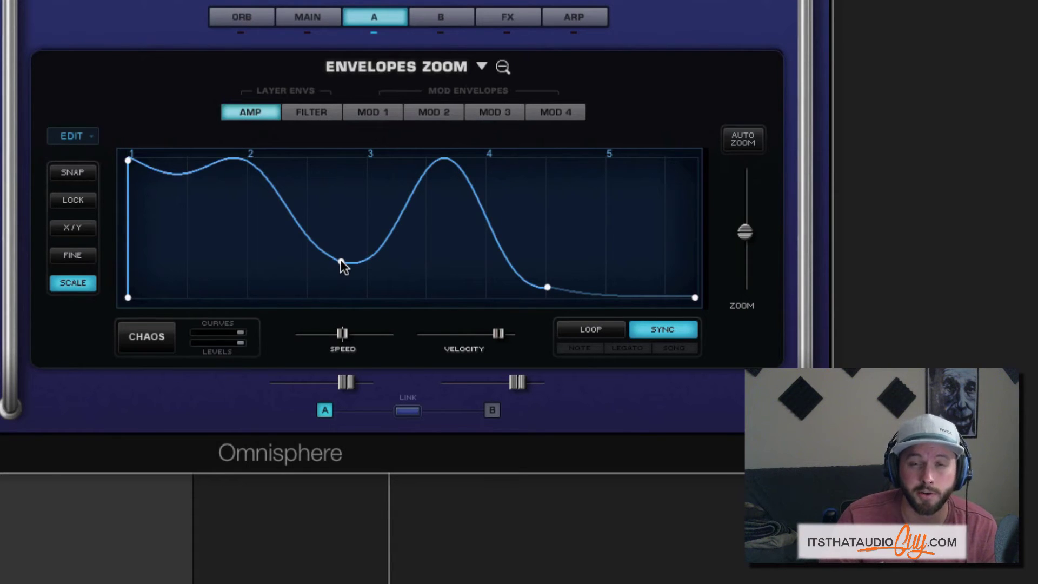
mouse_move(341, 265)
left_mouse_down()
mouse_move(397, 262)
mouse_move(385, 262)
left_mouse_up()
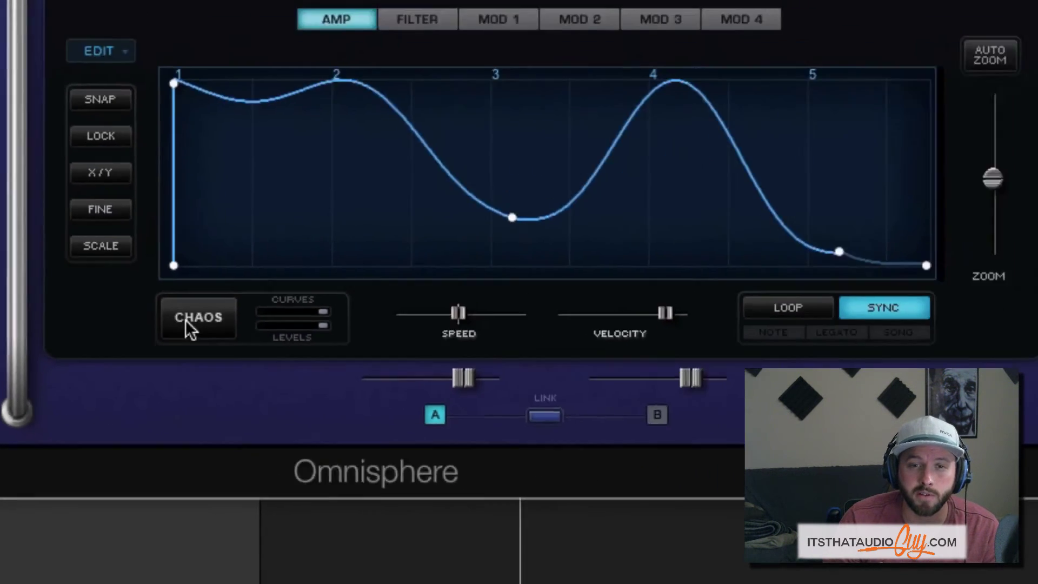
Randomize the amp envelope with Chaos and slightly reduce the Chaos curves amount
left_click(186, 320)
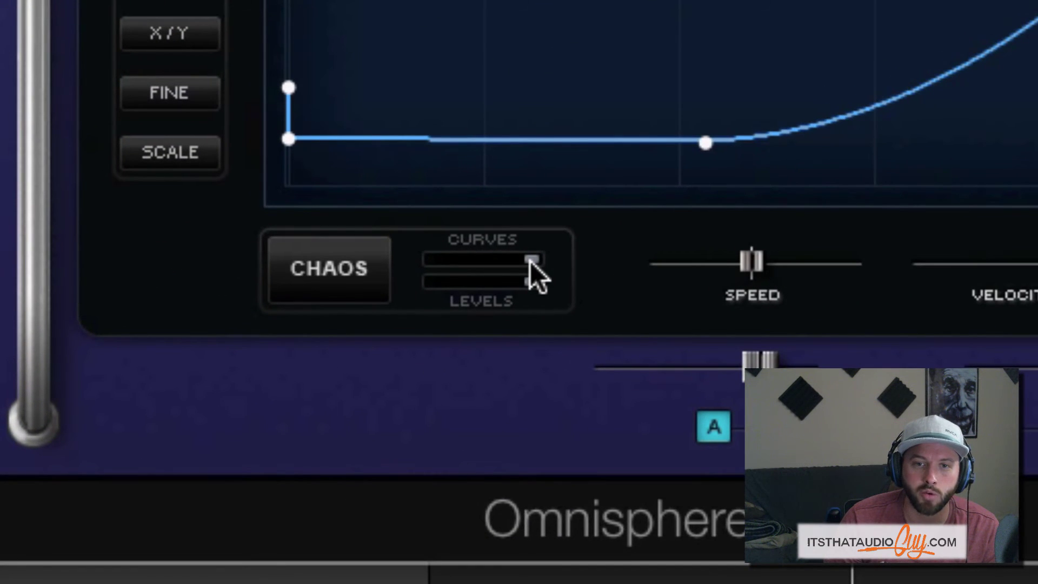
mouse_move(530, 261)
left_mouse_down()
mouse_move(495, 261)
mouse_move(518, 261)
left_mouse_up()
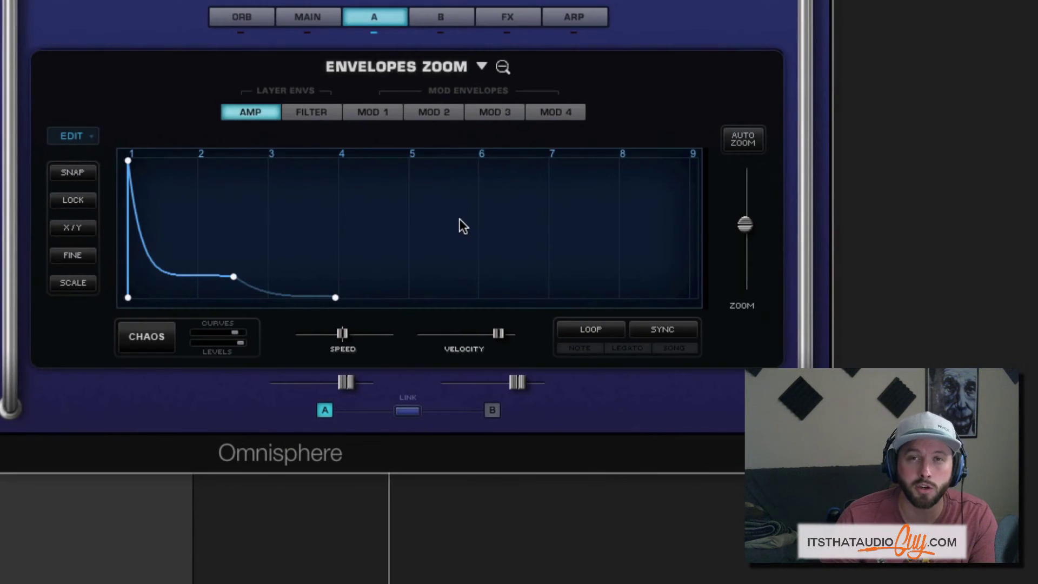
Zoom the envelope display in and out, and auto-fit the whole envelope to the view
scroll(459, 219, "up", 3)
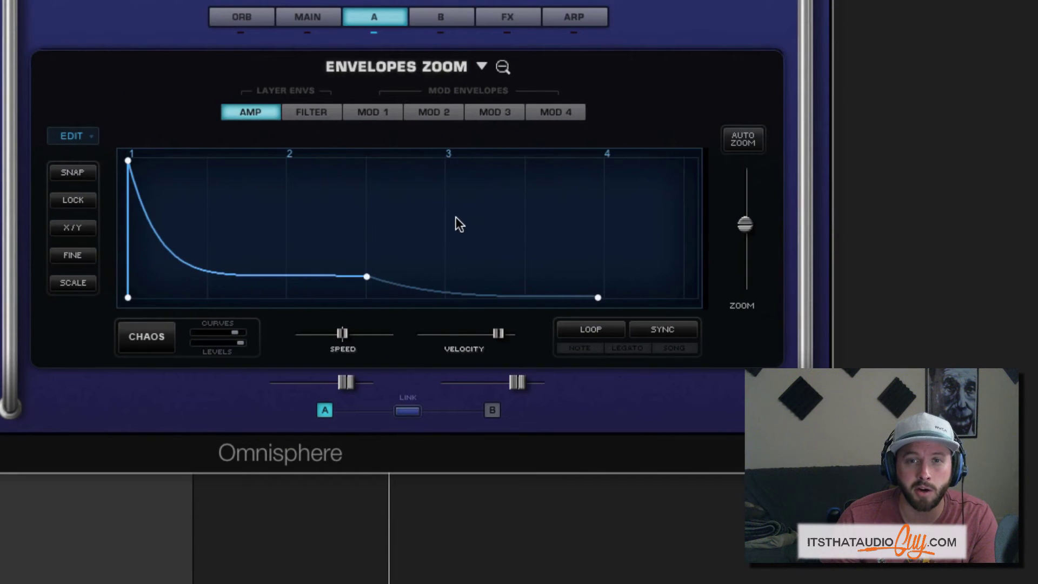
scroll(456, 216, "down", 3)
left_click_drag(744, 223, 743, 224)
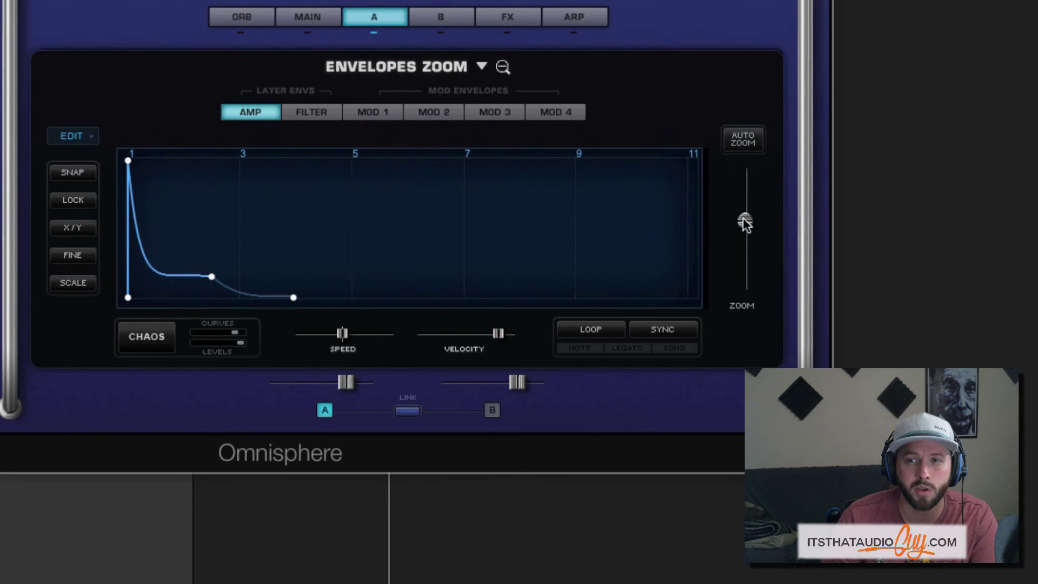
left_click(745, 143)
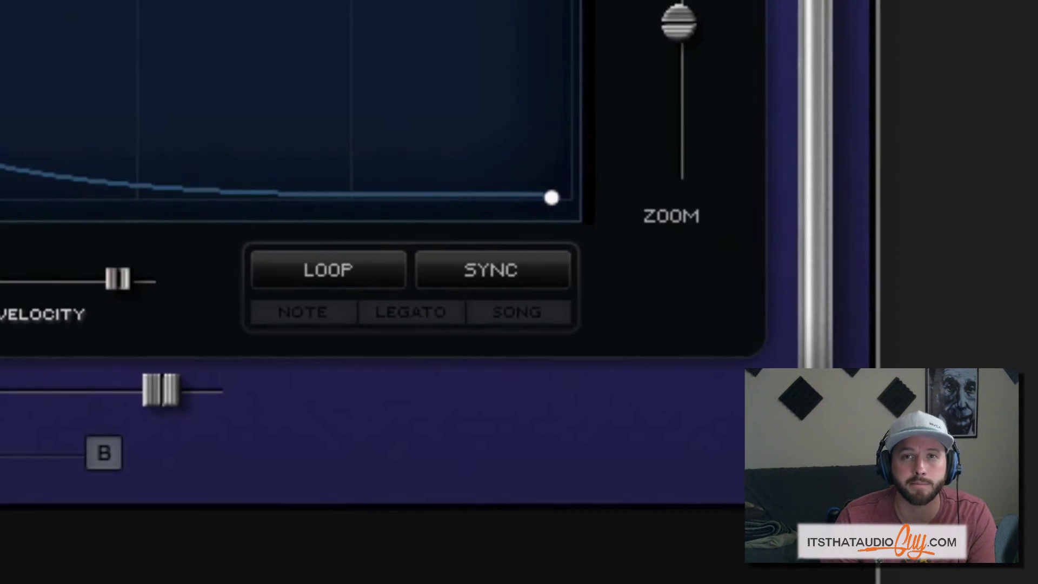
Try looping the amp envelope and syncing it to the tempo
left_click(582, 327)
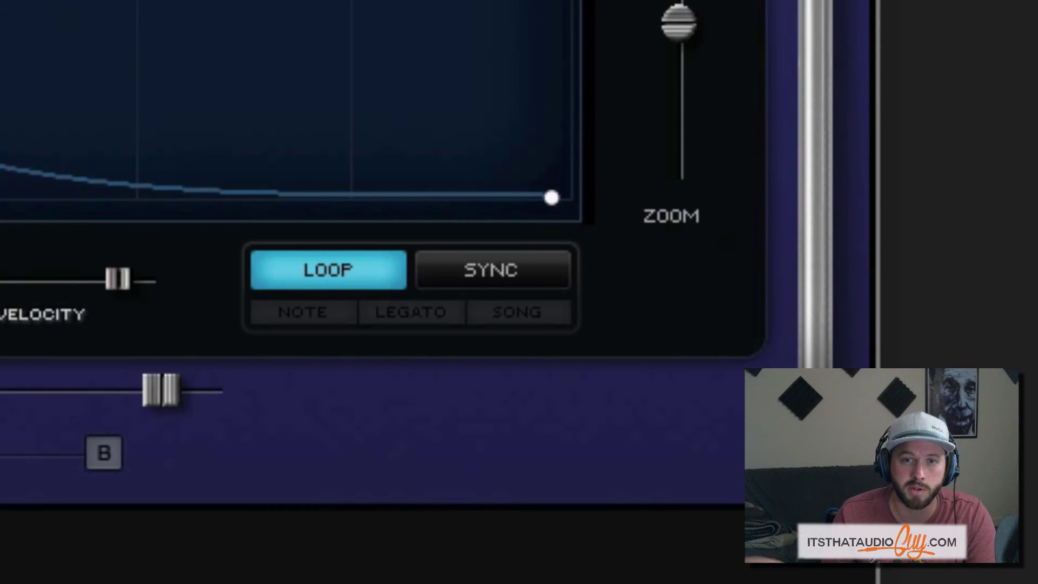
left_click(482, 285)
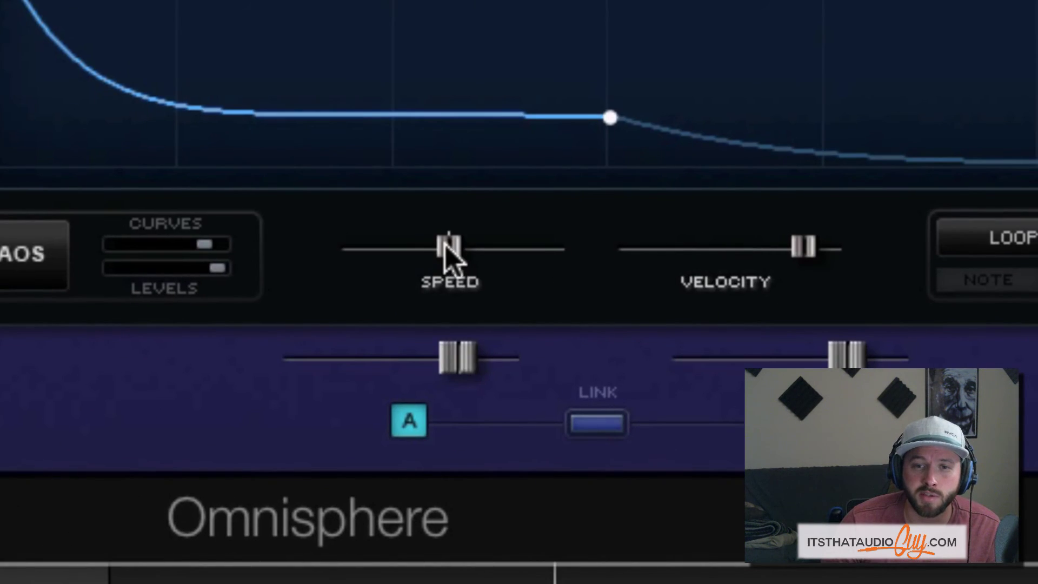
Try a slightly lower speed for the amp envelope, and reduce its velocity sensitivity to the minimum
mouse_move(324, 254)
left_mouse_down()
mouse_move(353, 253)
mouse_move(315, 249)
left_mouse_up()
mouse_move(439, 244)
left_mouse_down()
mouse_move(395, 239)
mouse_move(432, 247)
left_mouse_up()
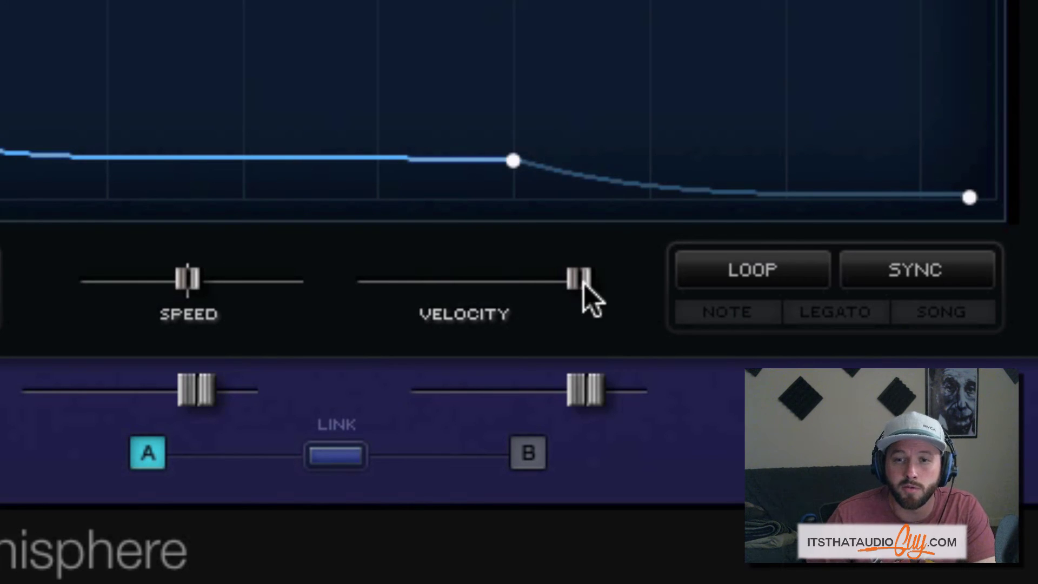
left_click_drag(582, 279, 342, 296)
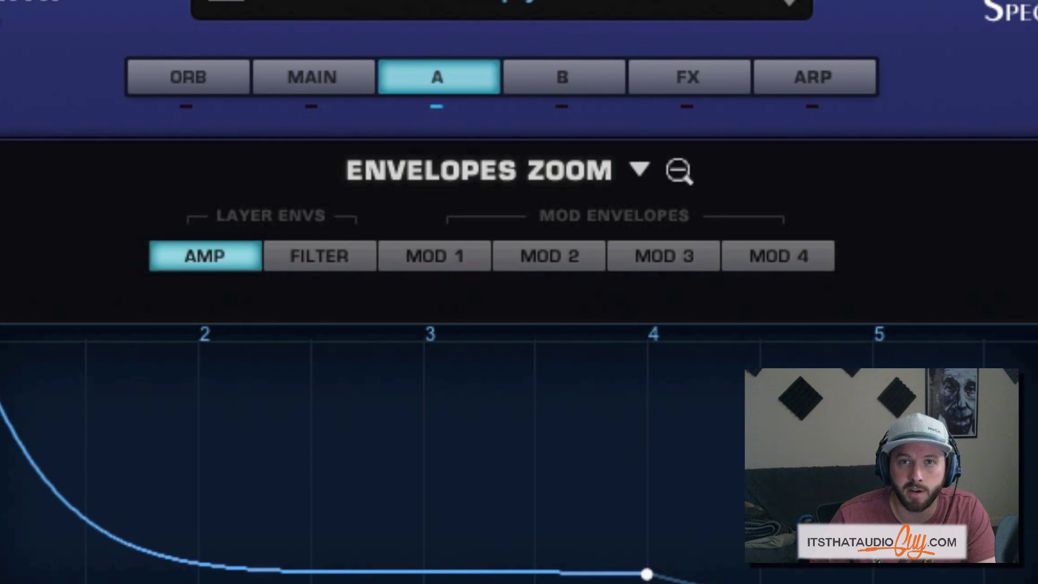
Examine the filter envelope and the four mod envelopes in the enlarged view, ending on Mod 1
left_click(319, 258)
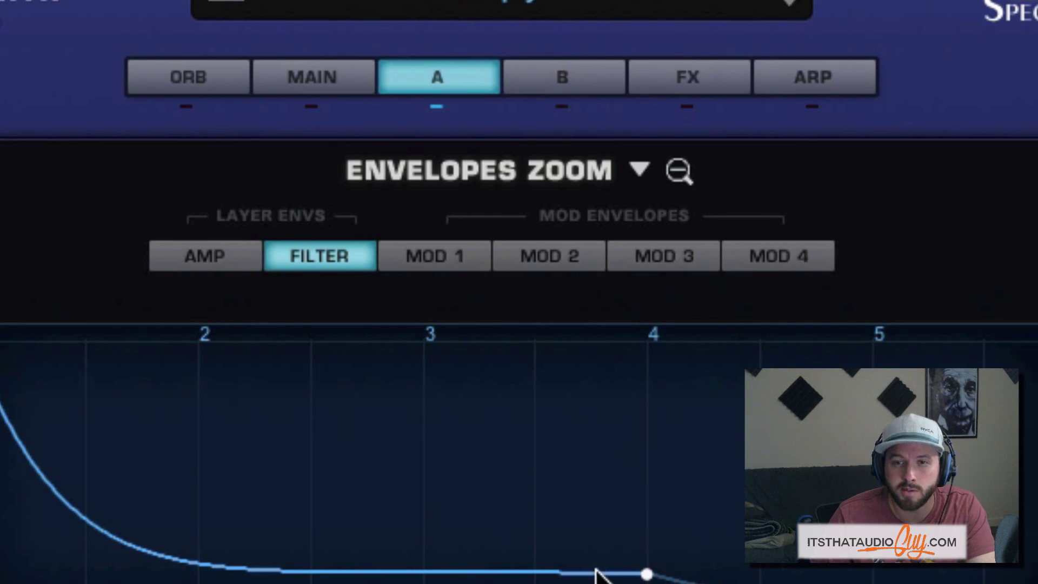
left_click(434, 255)
left_click(549, 255)
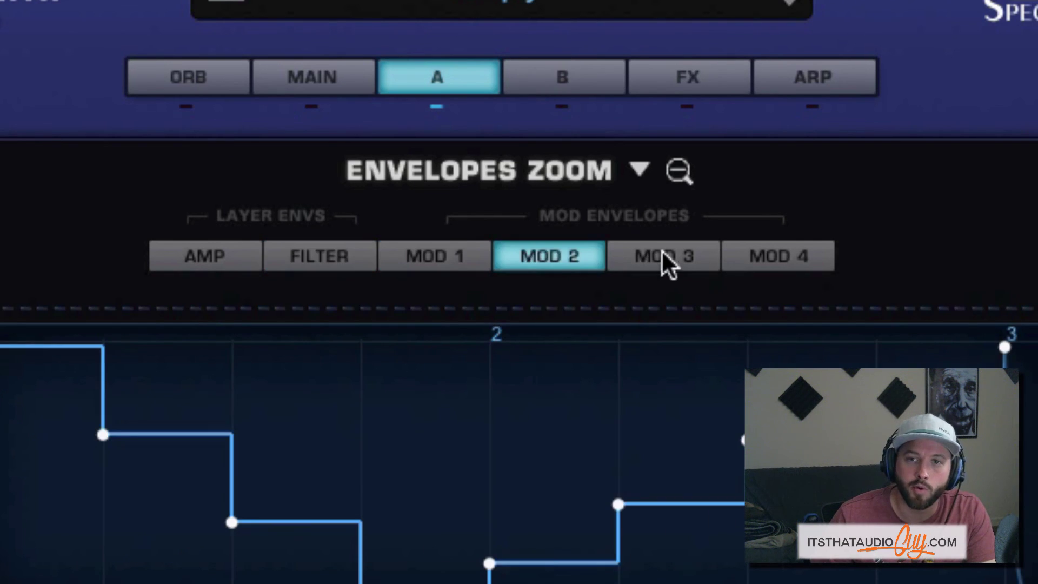
left_click(664, 255)
left_click(773, 256)
left_click(432, 257)
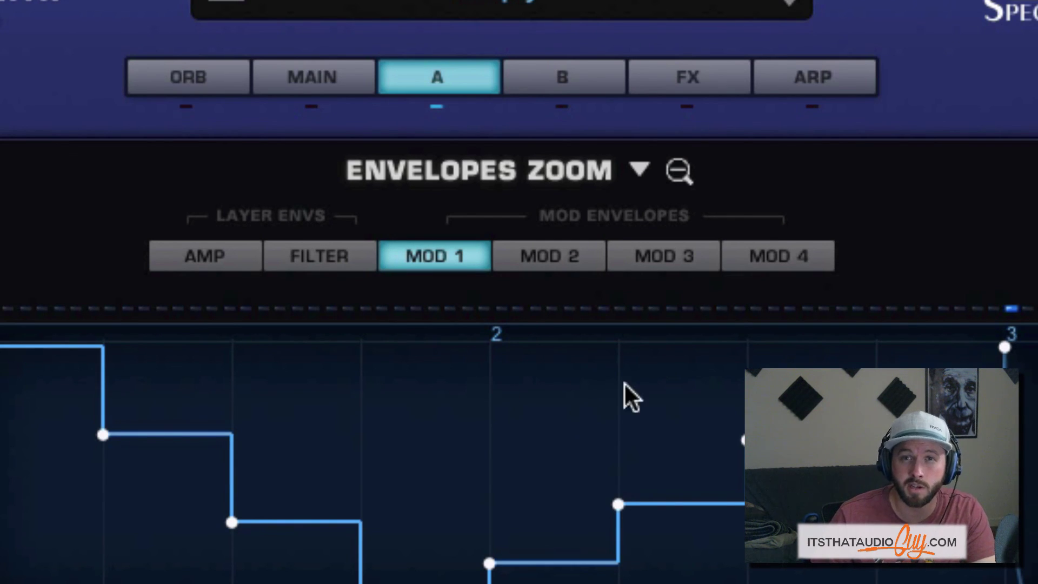
Close the enlarged envelope view and switch mod envelope 1 from its complex shape to simple mode
left_click(679, 171)
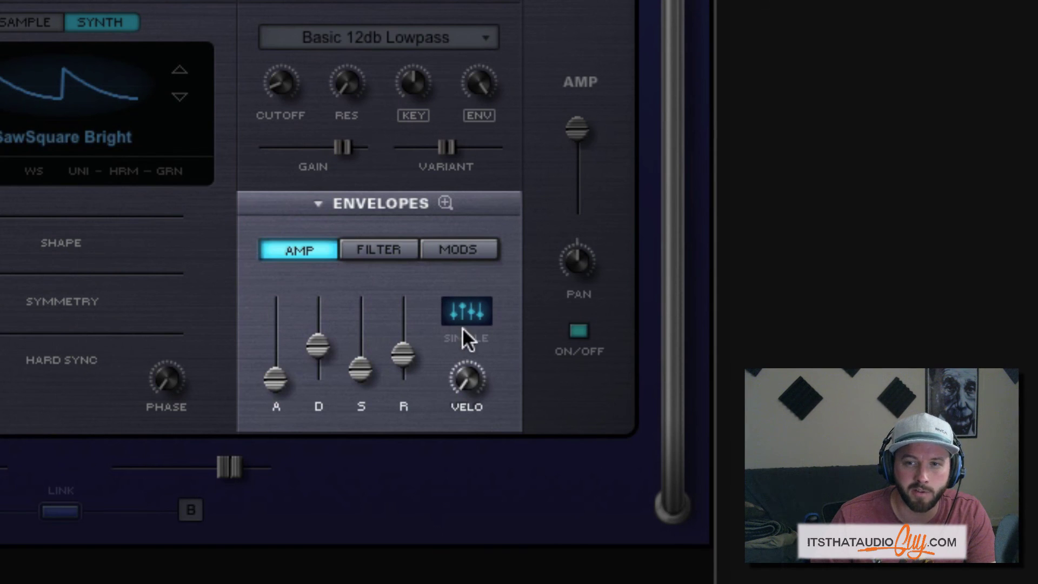
left_click(451, 250)
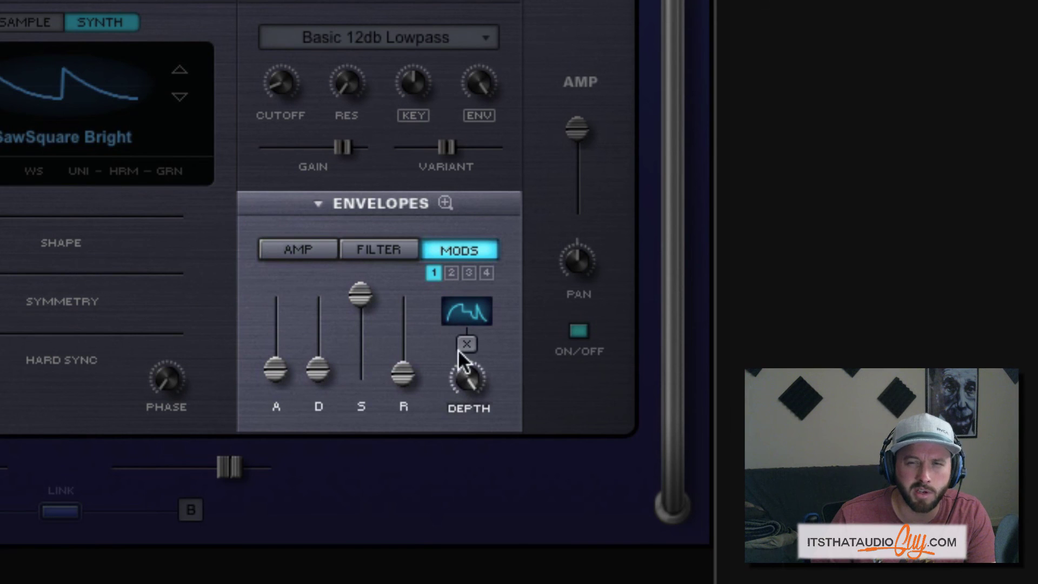
left_click(476, 348)
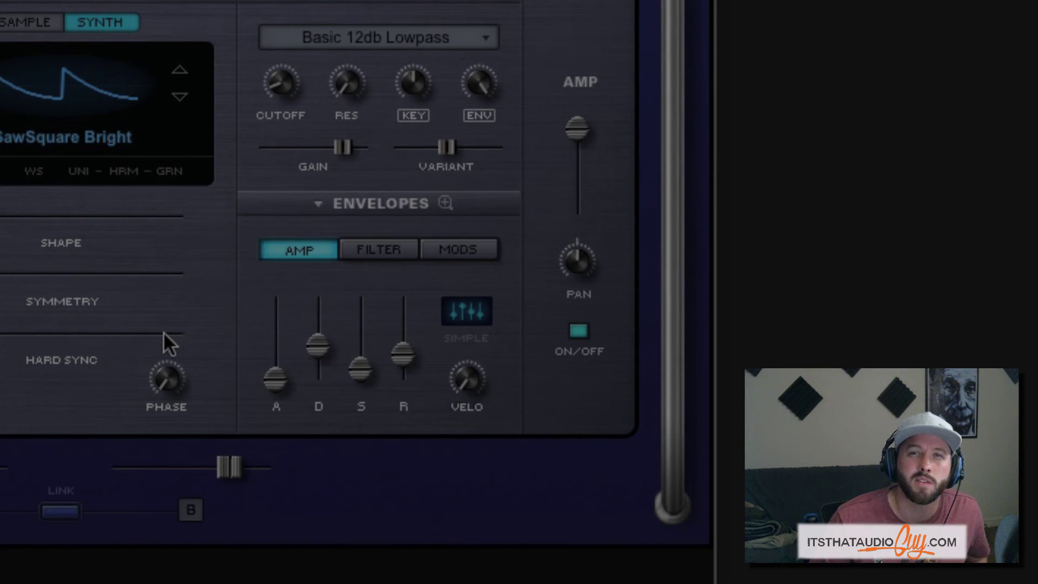